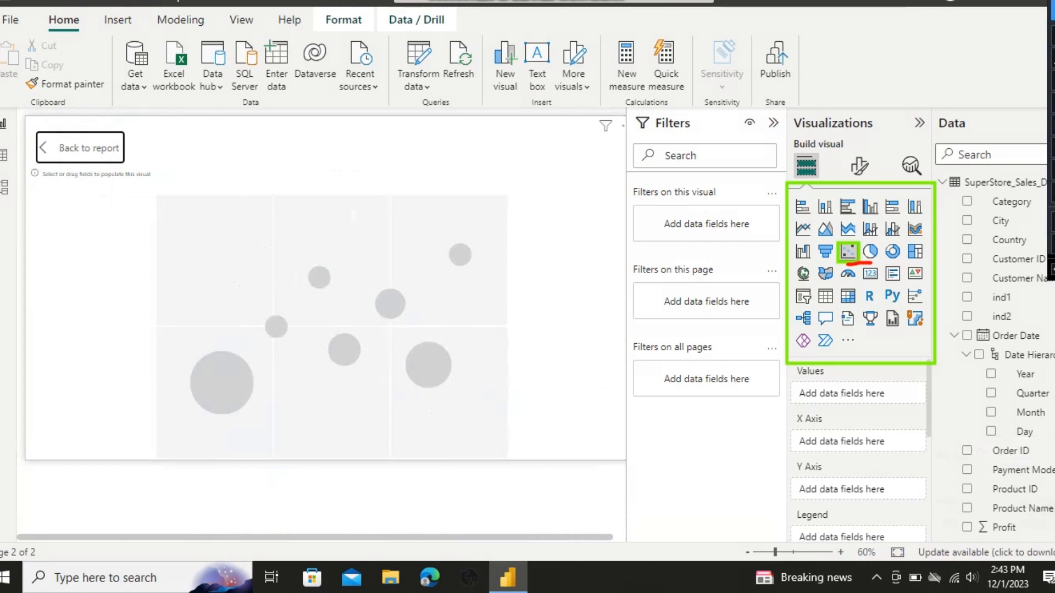
# Plot Sales on the scatter chart's X axis and Profit on its Y axis.
pyautogui.scroll(-3, 1011, 313)
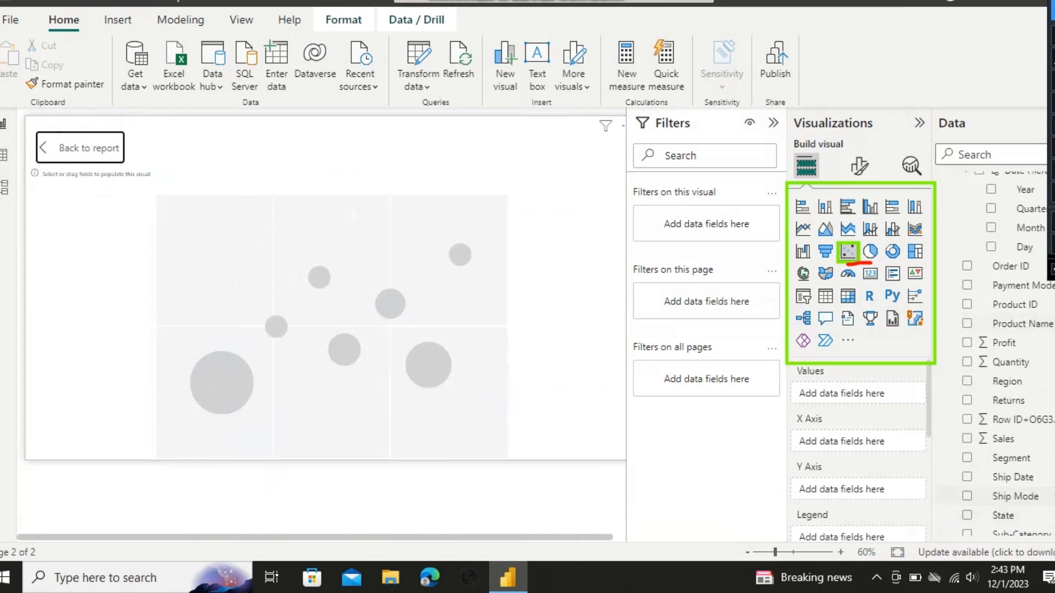
pyautogui.scroll(1, 1011, 494)
pyautogui.click(966, 446)
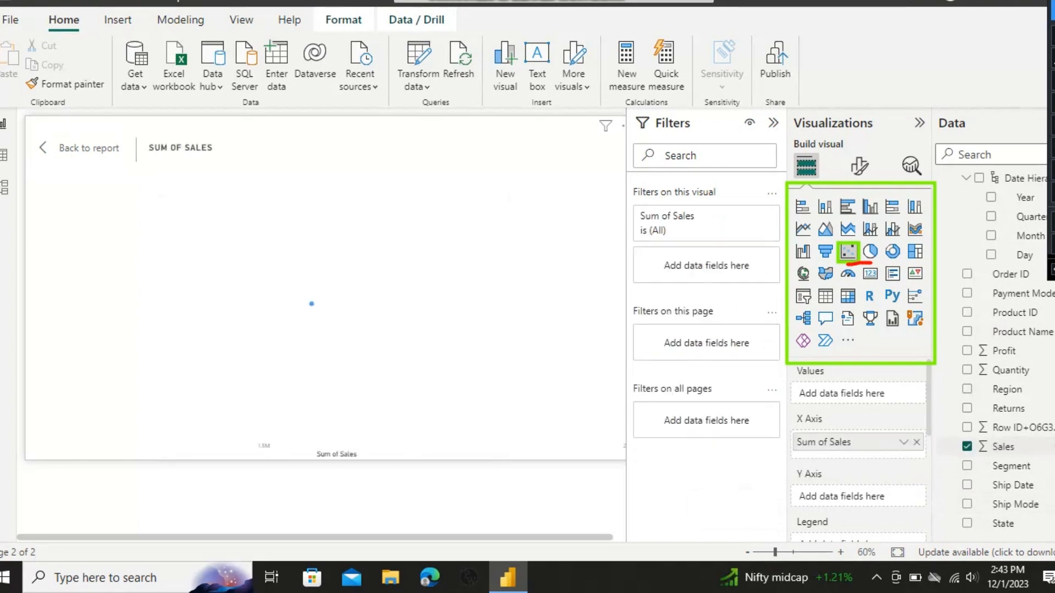
pyautogui.click(966, 350)
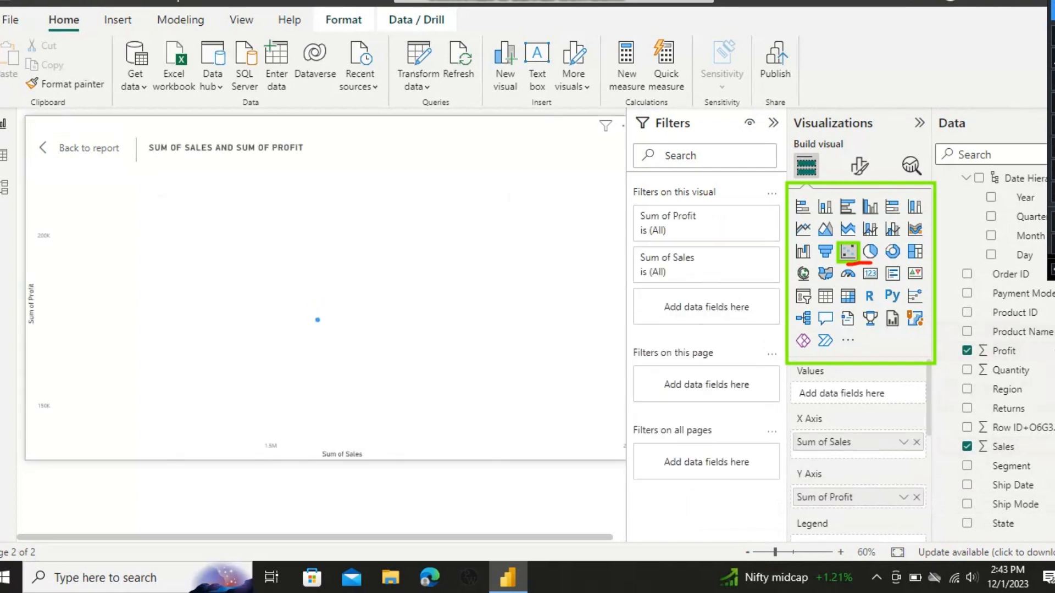
pyautogui.moveTo(318, 319)
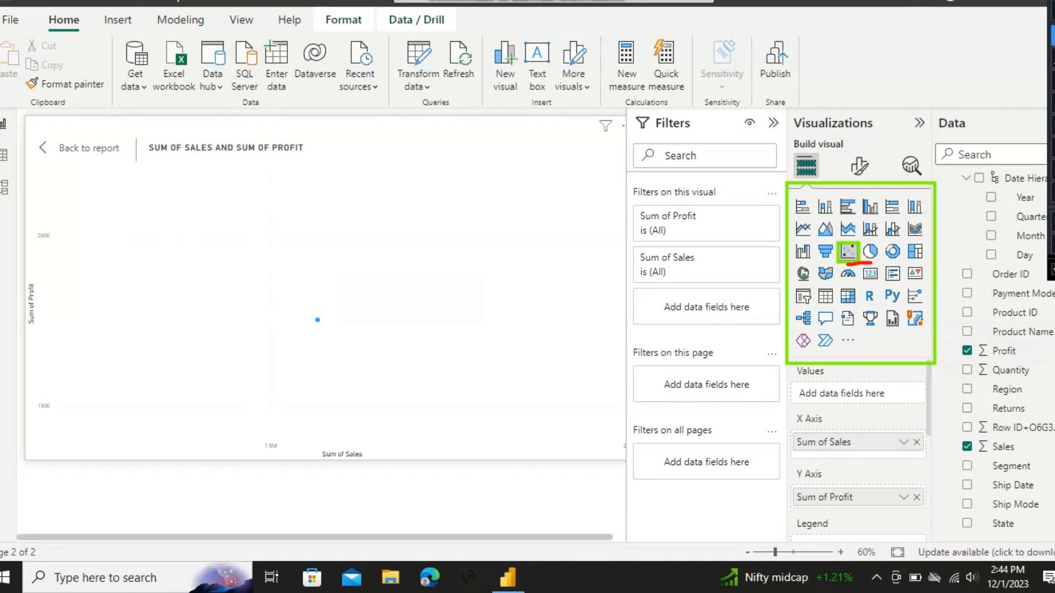
# Add Sub-Category to the scatter chart's Values so that each sub-category gets its own point.
pyautogui.moveTo(794, 377); pyautogui.dragTo(828, 379)
pyautogui.scroll(-1, 1007, 351)
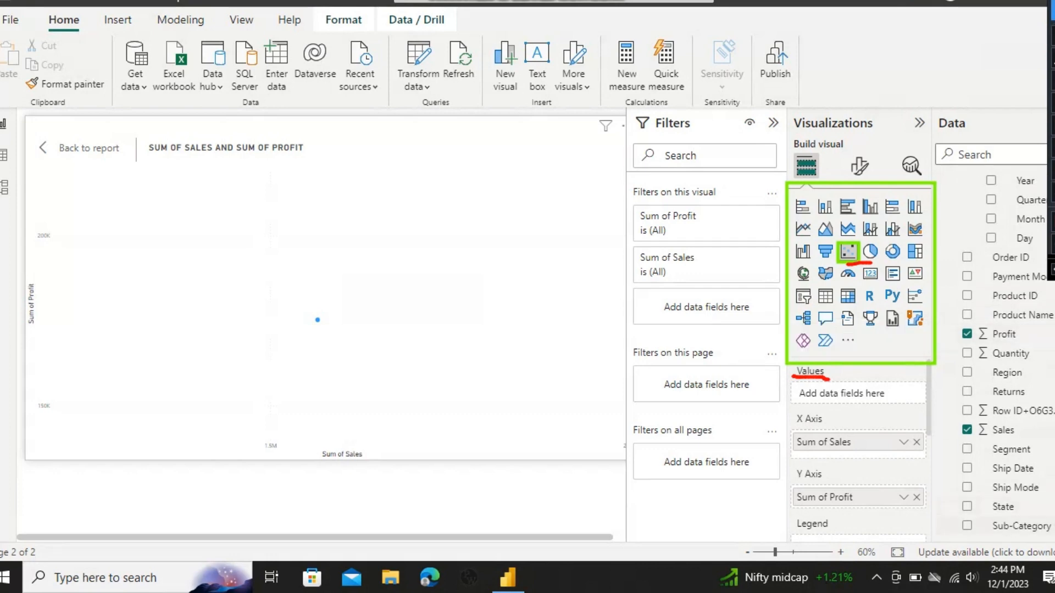
pyautogui.click(967, 526)
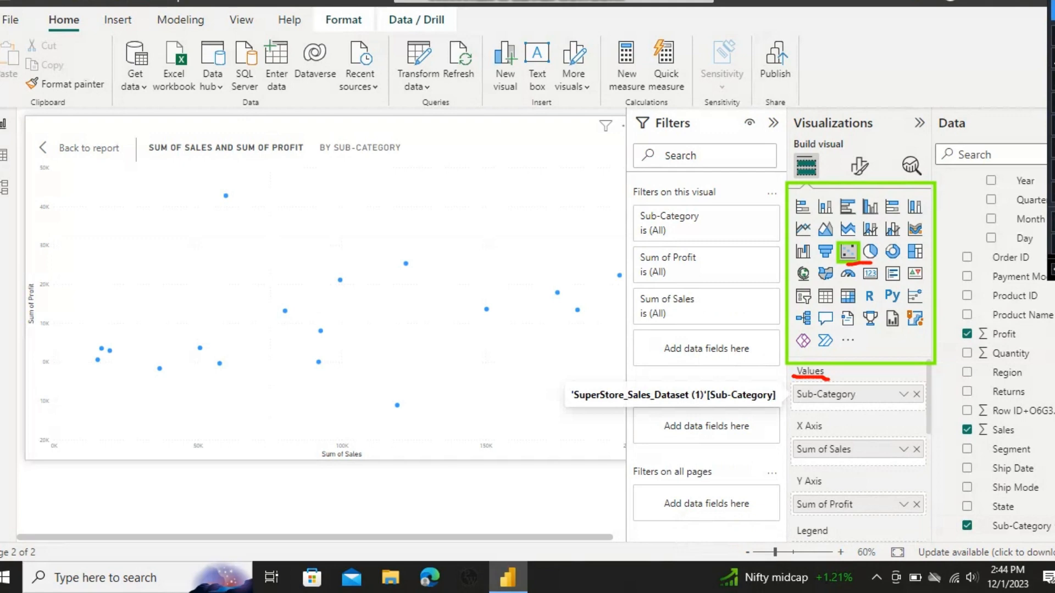
# Set Category as the scatter chart's Legend to colour the points by category.
pyautogui.scroll(-2, 857, 439)
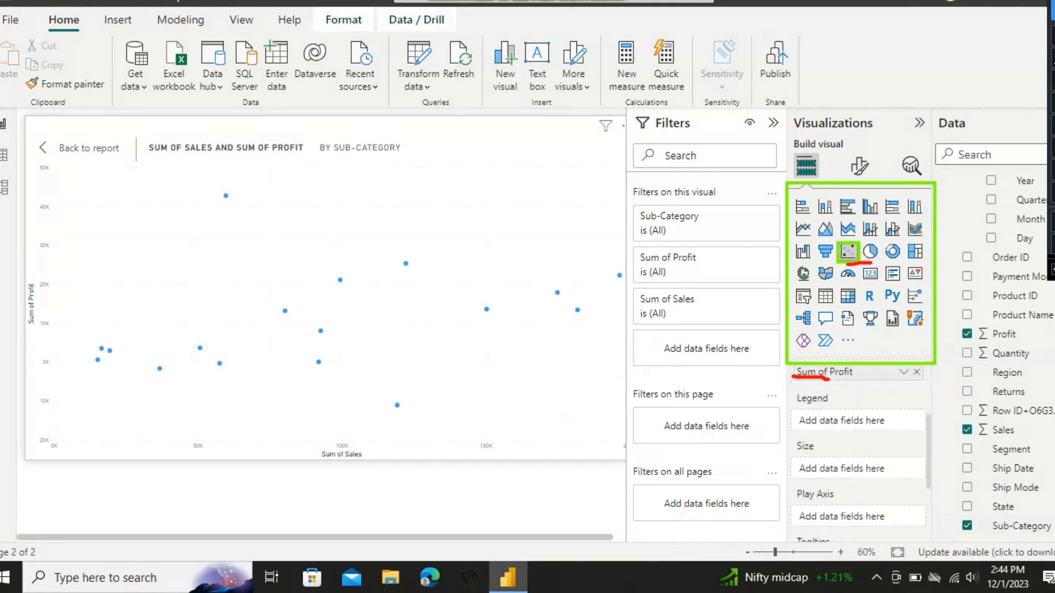
pyautogui.scroll(2, 857, 450)
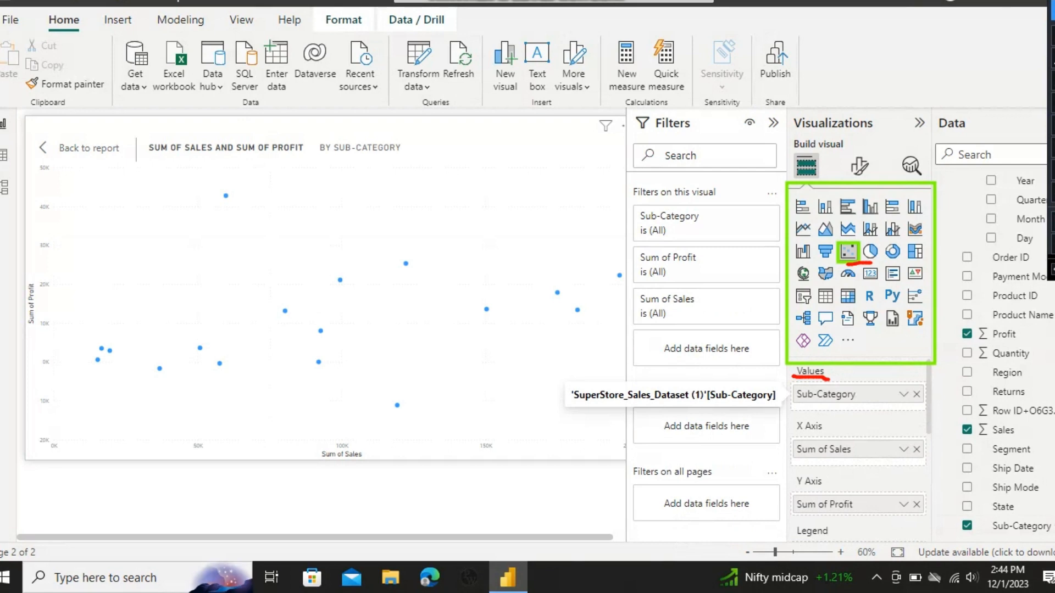
pyautogui.scroll(3, 994, 352)
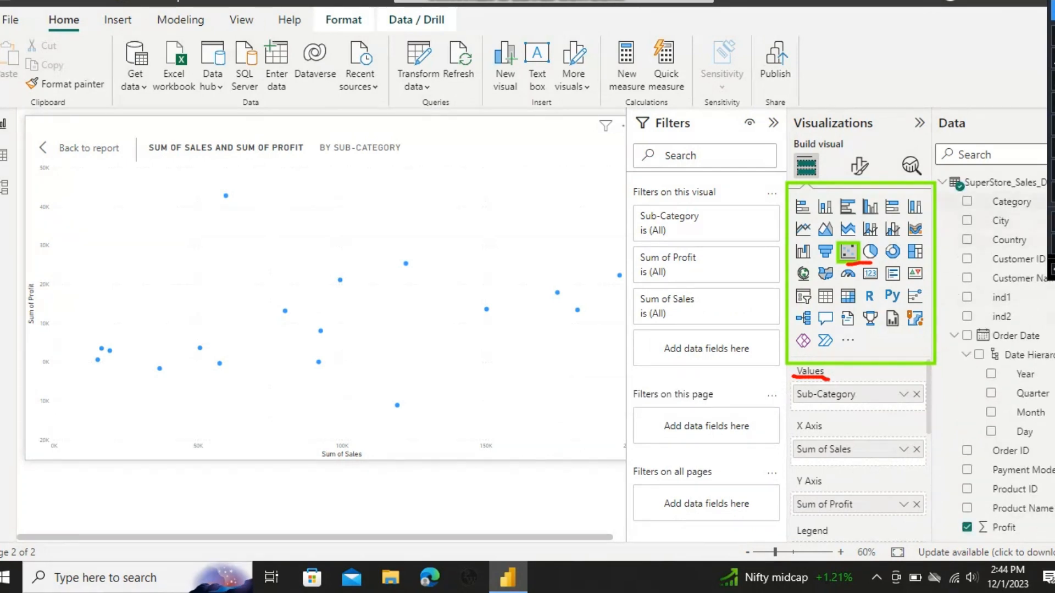
pyautogui.moveTo(1011, 202); pyautogui.dragTo(866, 414)
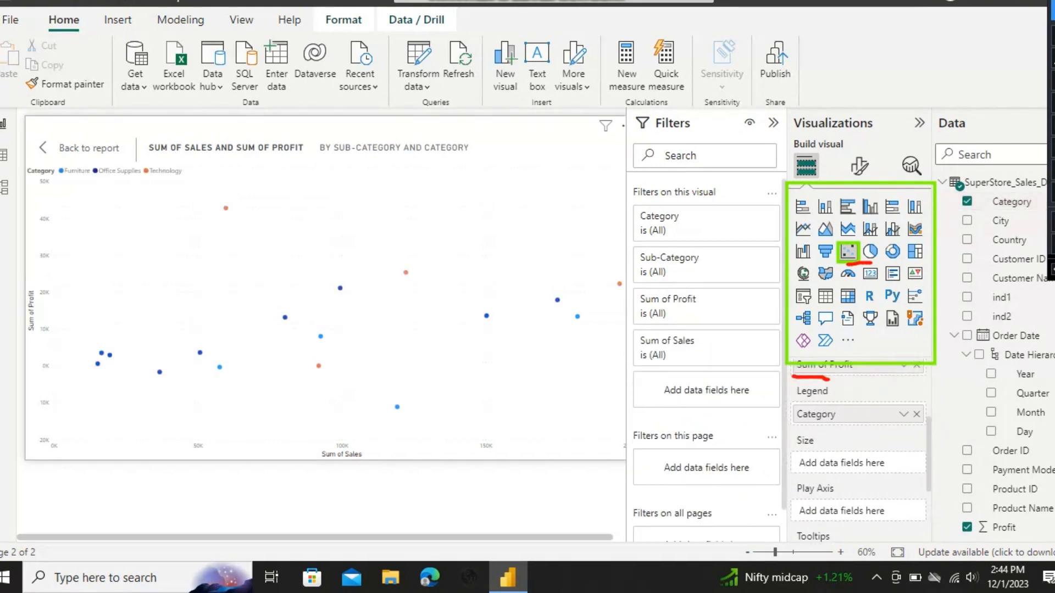
# Collapse the Filters pane, enlarge the page view to 70%, and inspect the Copiers and Phones data points.
pyautogui.click(773, 122)
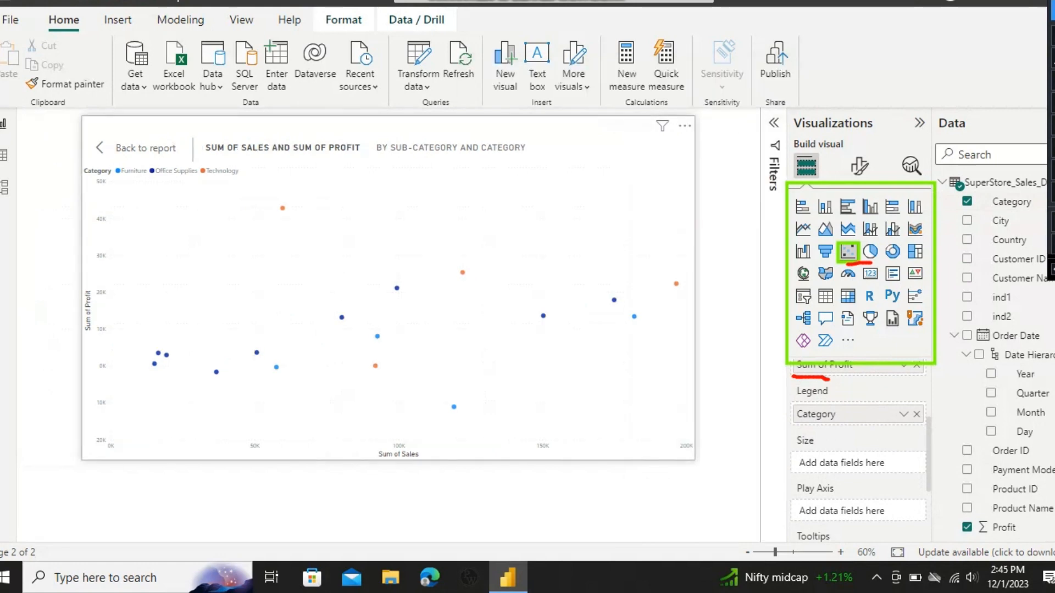
pyautogui.moveTo(776, 552)
pyautogui.mouseDown()
pyautogui.moveTo(793, 552)
pyautogui.moveTo(779, 552)
pyautogui.mouseUp()
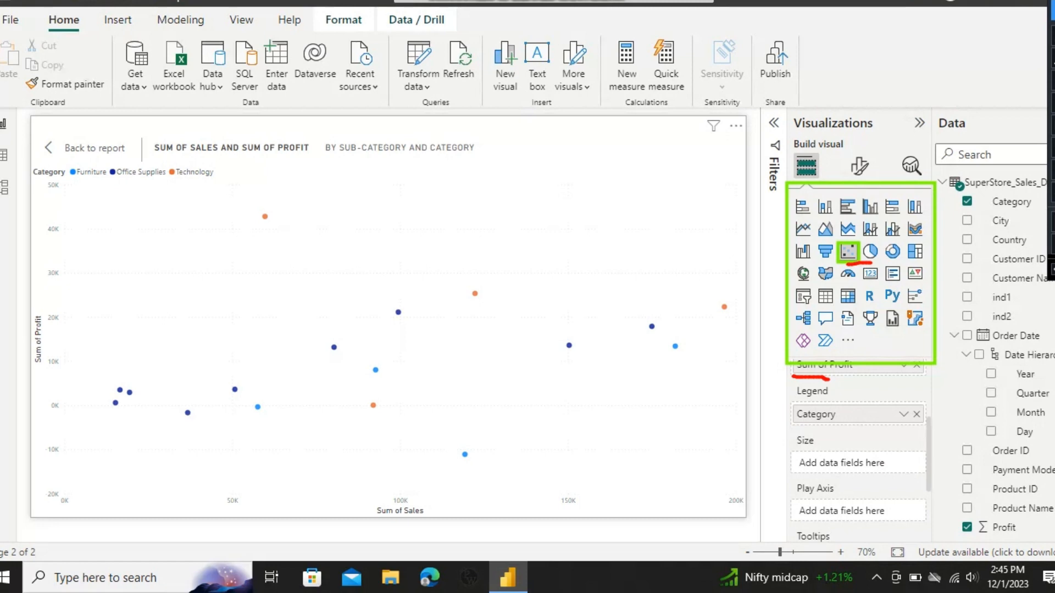
pyautogui.moveTo(265, 217)
pyautogui.moveTo(724, 306)
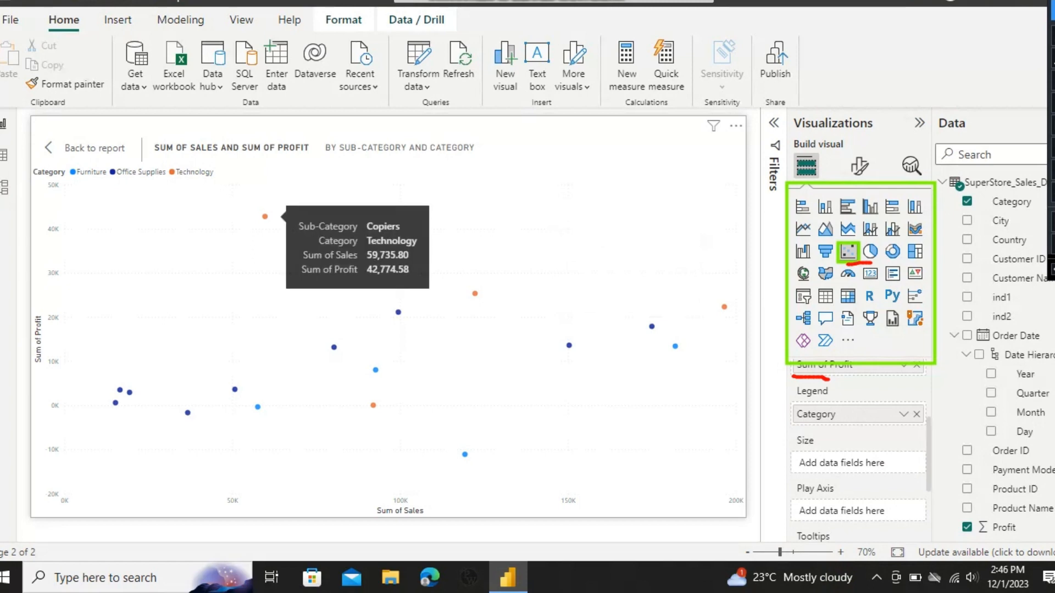
# Turn on category labels for the points in the scatter chart's visual formatting.
pyautogui.click(860, 165)
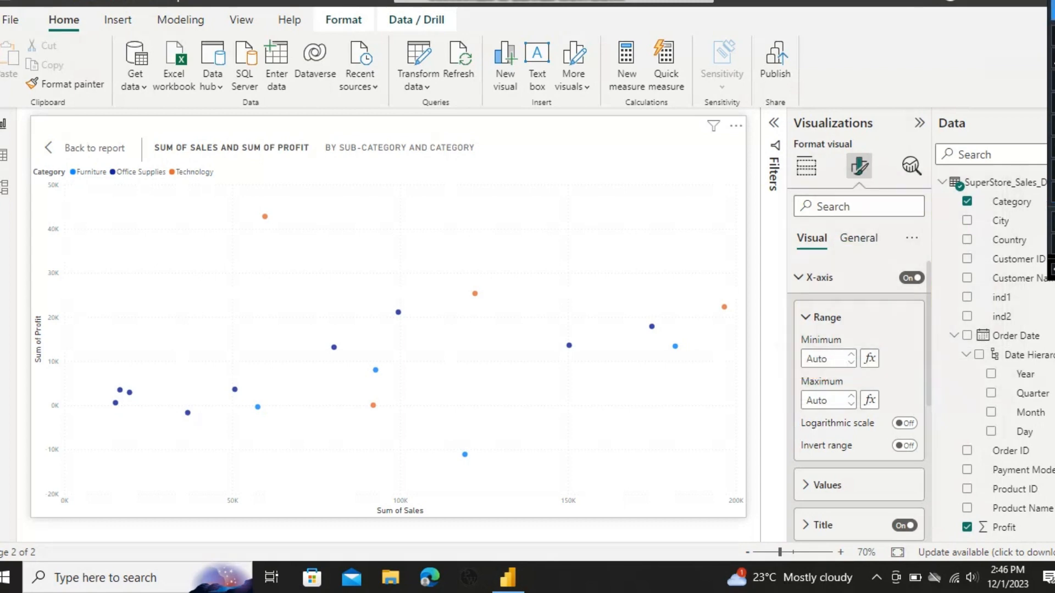
pyautogui.scroll(-5, 859, 401)
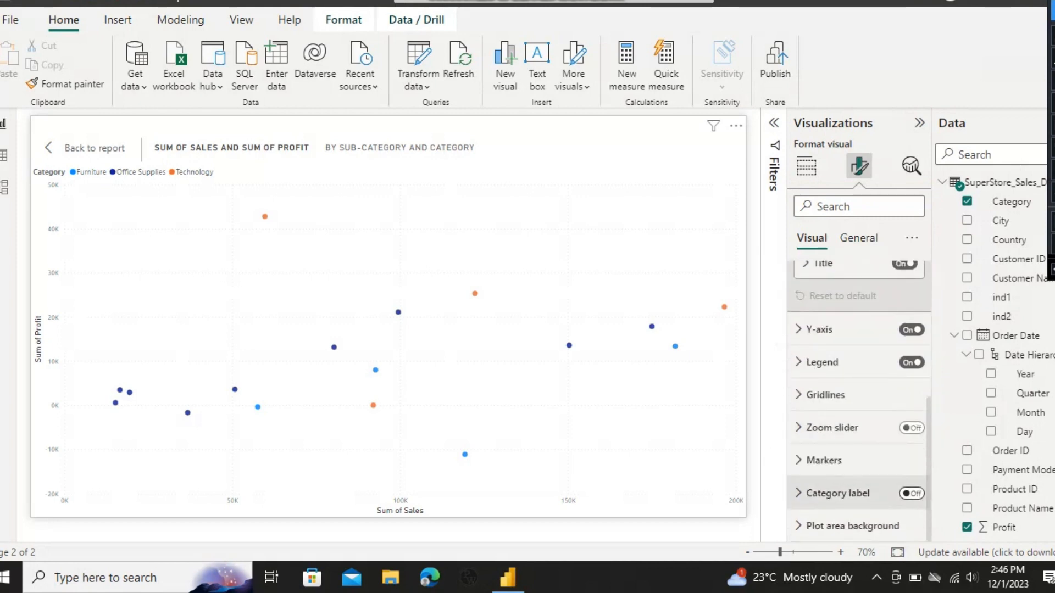
pyautogui.click(911, 493)
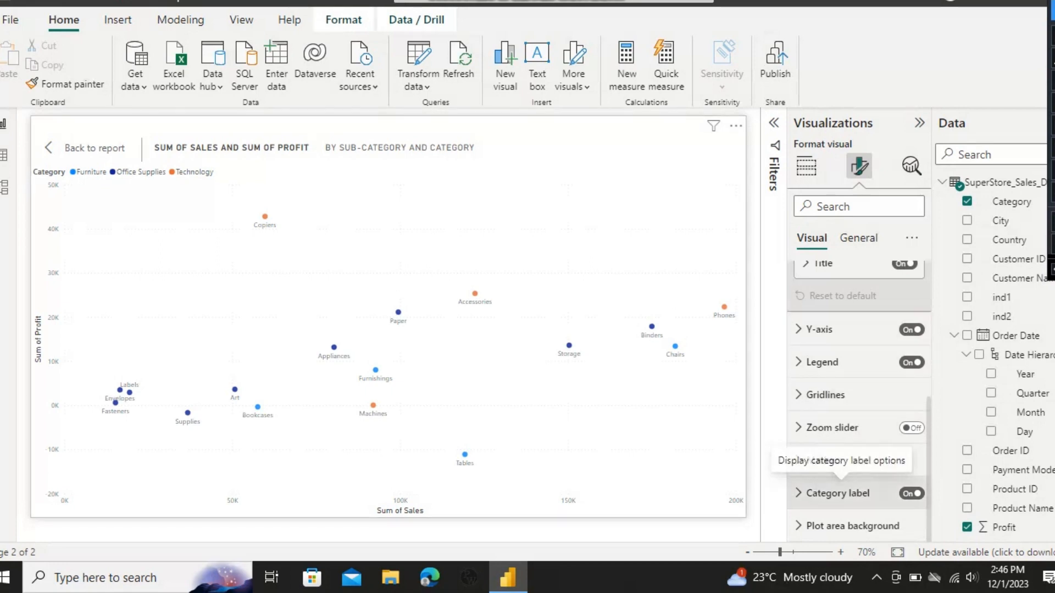
# Set the font size of the scatter chart's category labels to 15.
pyautogui.click(838, 493)
pyautogui.scroll(-3, 857, 412)
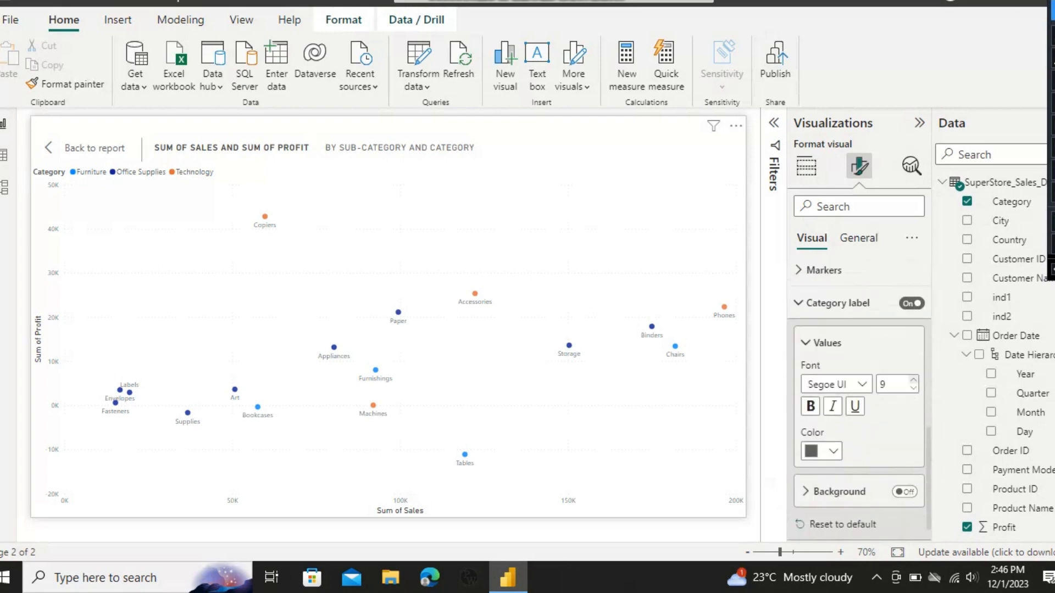
pyautogui.click(913, 379)
pyautogui.click(913, 380)
pyautogui.click(913, 380)
pyautogui.click(913, 379)
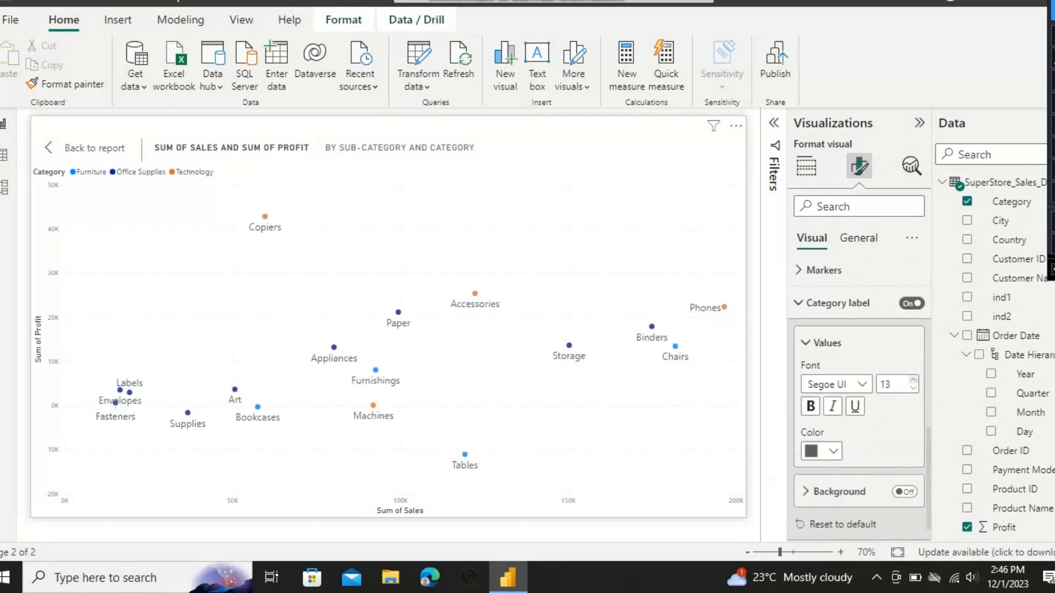
pyautogui.click(913, 380)
pyautogui.click(913, 379)
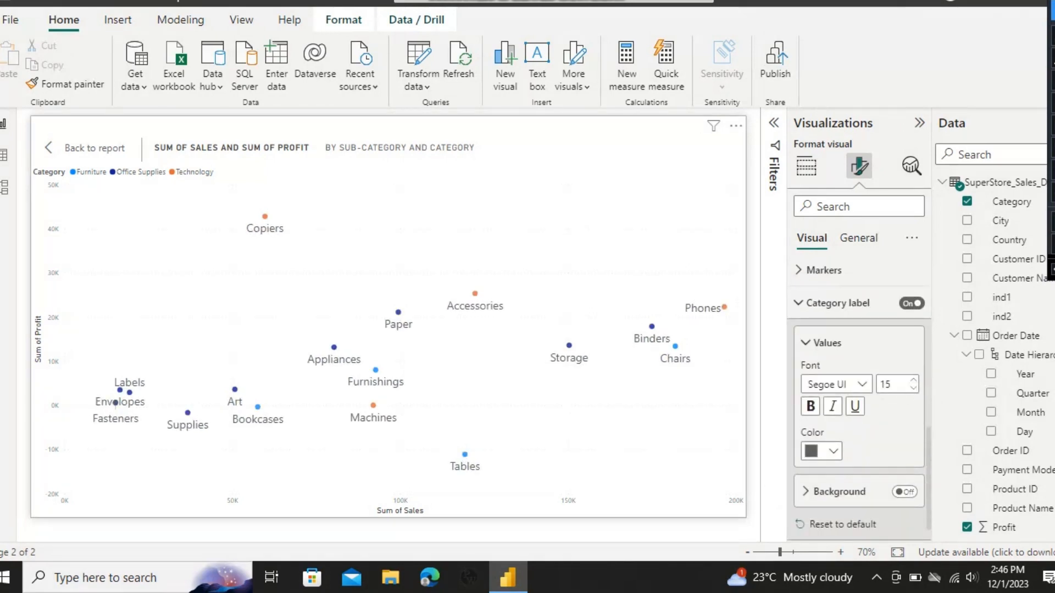
pyautogui.click(835, 303)
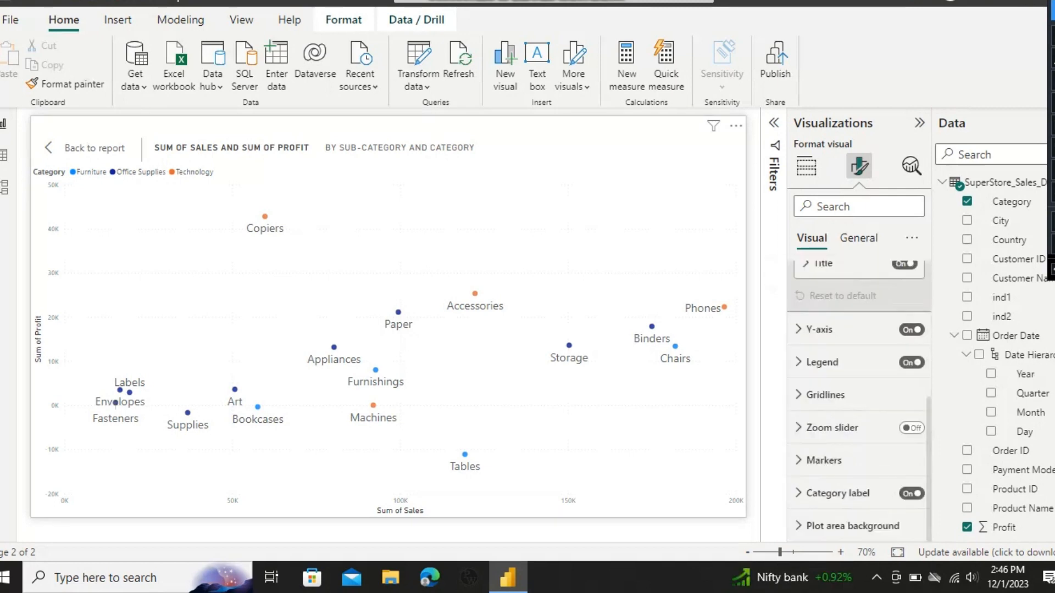
# Add Quantity as the scatter chart's Size field so the points become bubbles scaled by quantity.
pyautogui.click(806, 166)
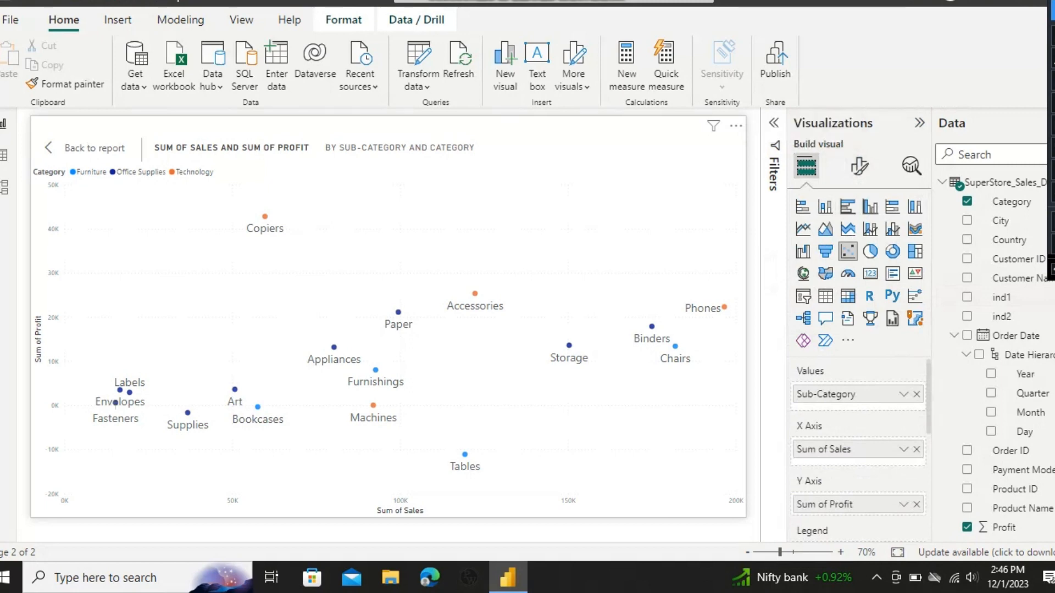
pyautogui.scroll(-5, 856, 439)
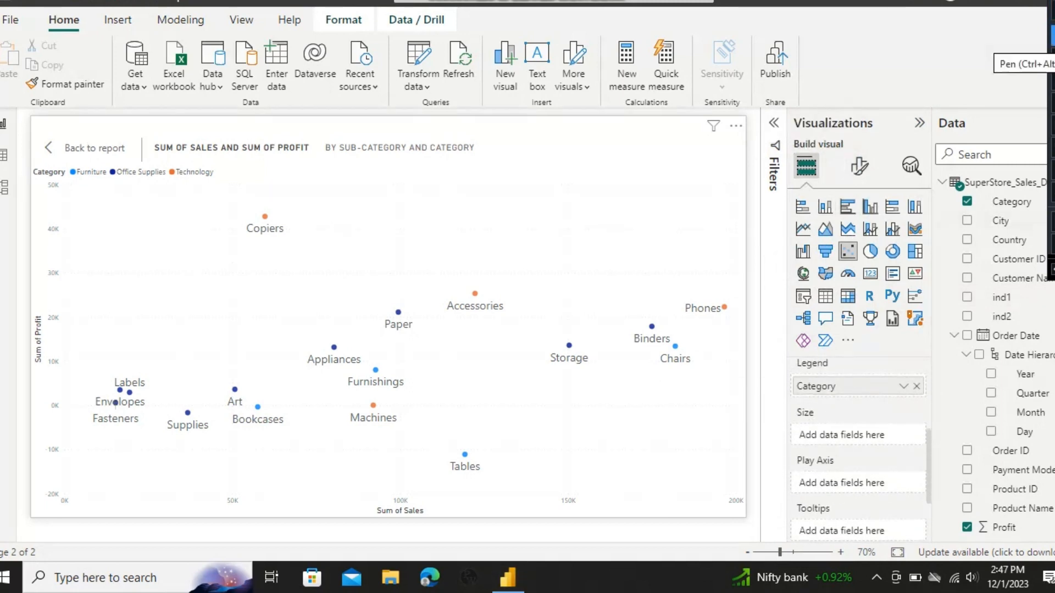
pyautogui.moveTo(797, 418); pyautogui.dragTo(816, 421)
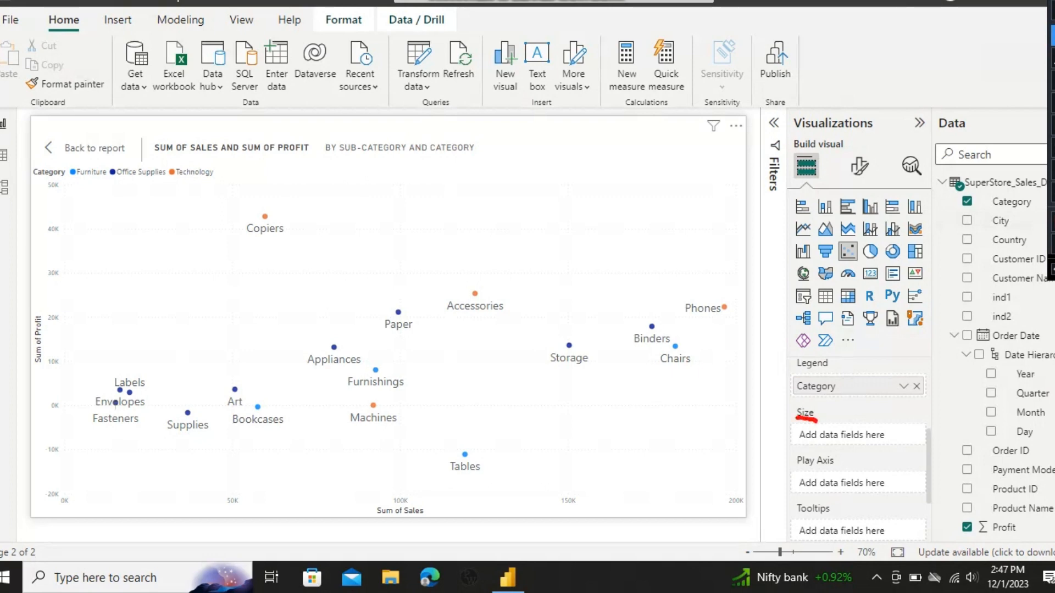
pyautogui.moveTo(399, 311); pyautogui.dragTo(556, 279)
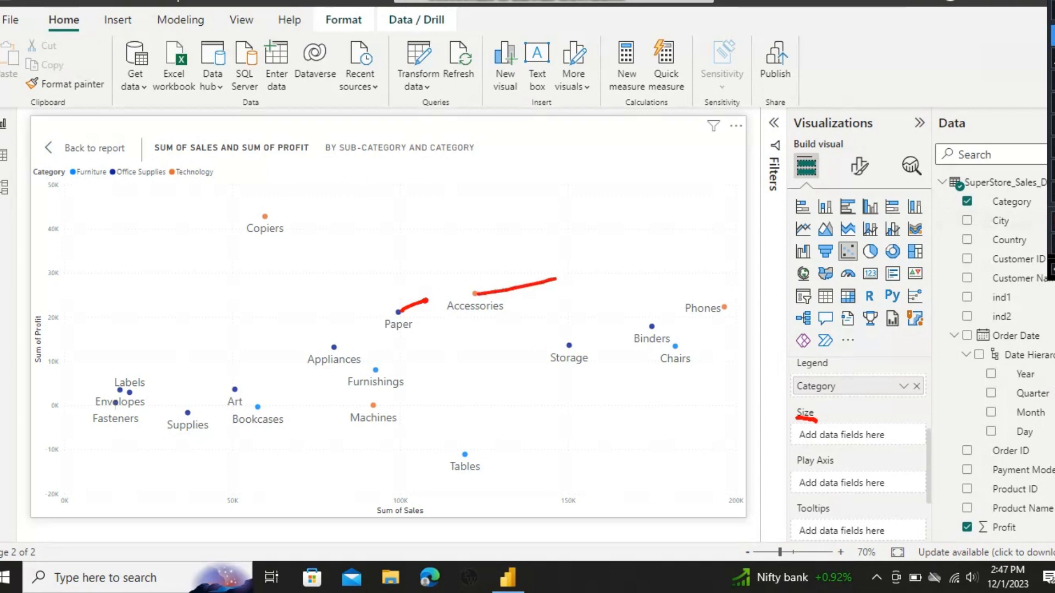
pyautogui.moveTo(686, 346); pyautogui.dragTo(725, 316)
pyautogui.scroll(-3, 995, 352)
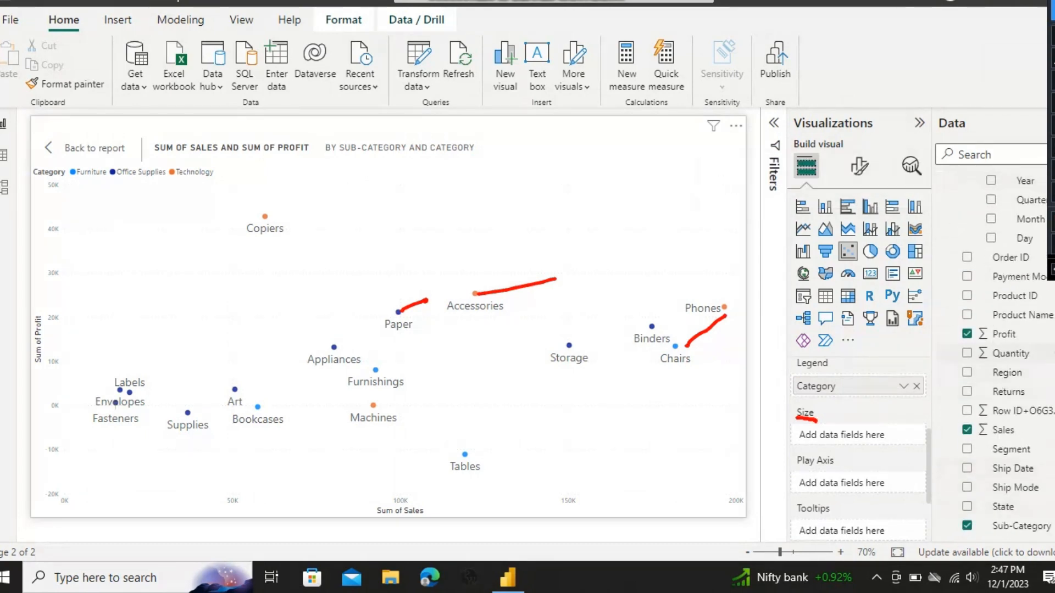
pyautogui.moveTo(1009, 354); pyautogui.dragTo(848, 435)
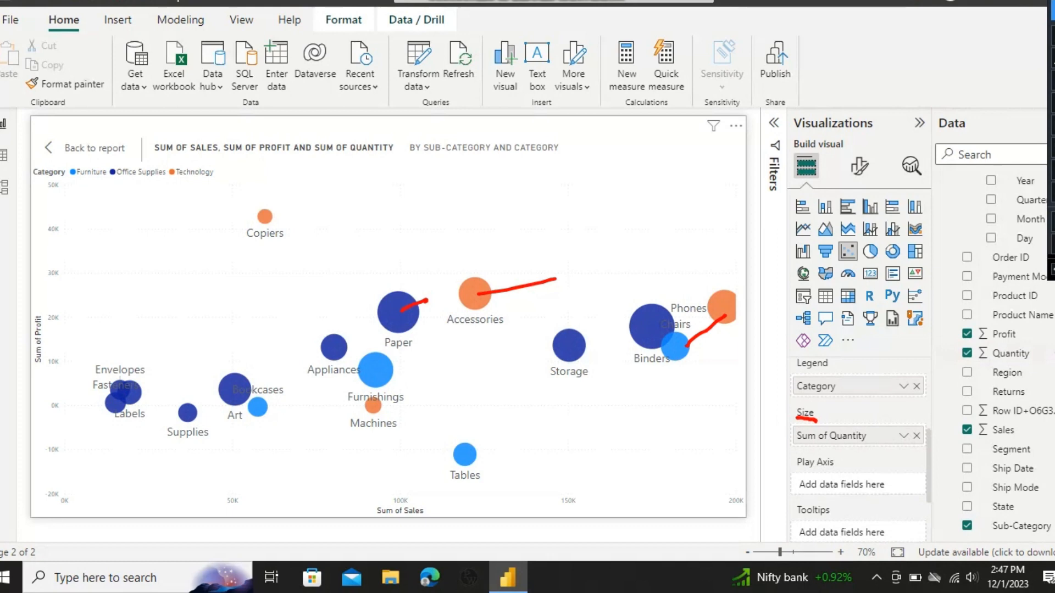
# Inspect the details of the Copiers and Phones bubbles, and clear the red pen marks.
pyautogui.moveTo(264, 217)
pyautogui.moveTo(722, 306)
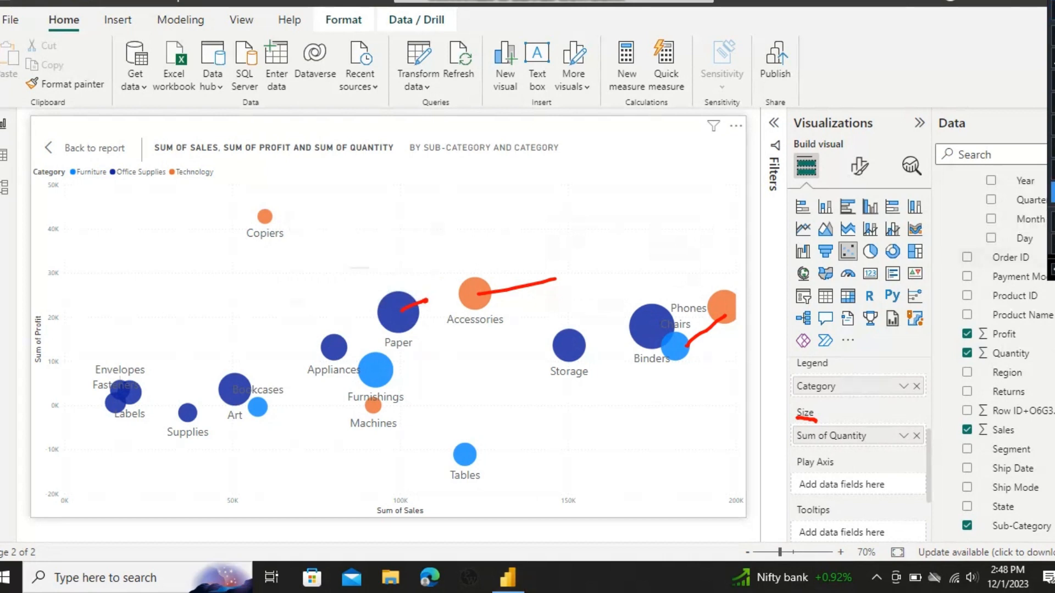
pyautogui.moveTo(350, 268); pyautogui.dragTo(738, 371)
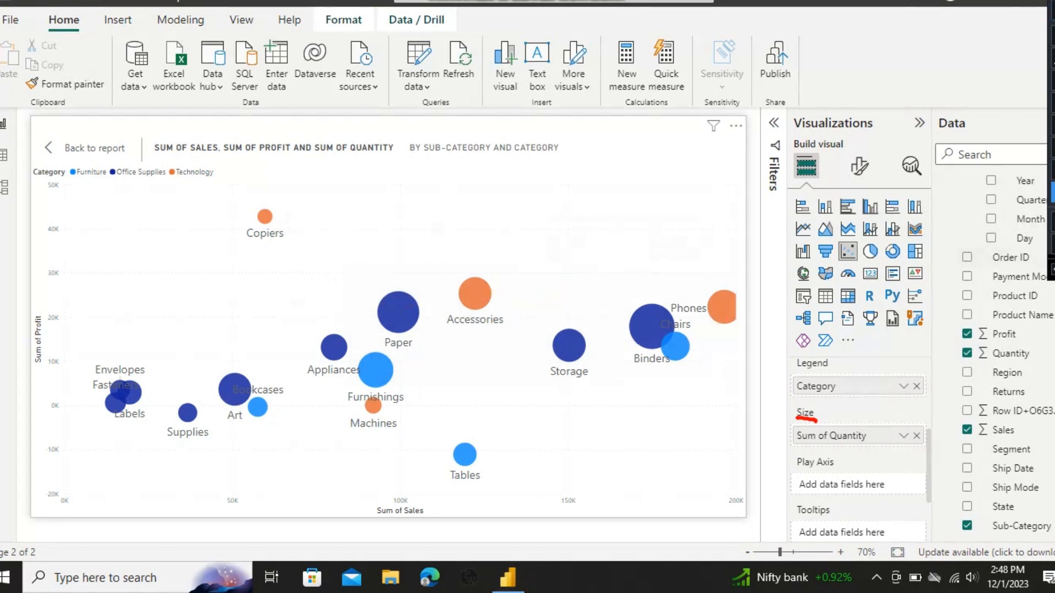
pyautogui.moveTo(783, 411); pyautogui.dragTo(832, 425)
pyautogui.click(1052, 36)
pyautogui.moveTo(801, 476); pyautogui.dragTo(845, 478)
pyautogui.scroll(3, 1006, 352)
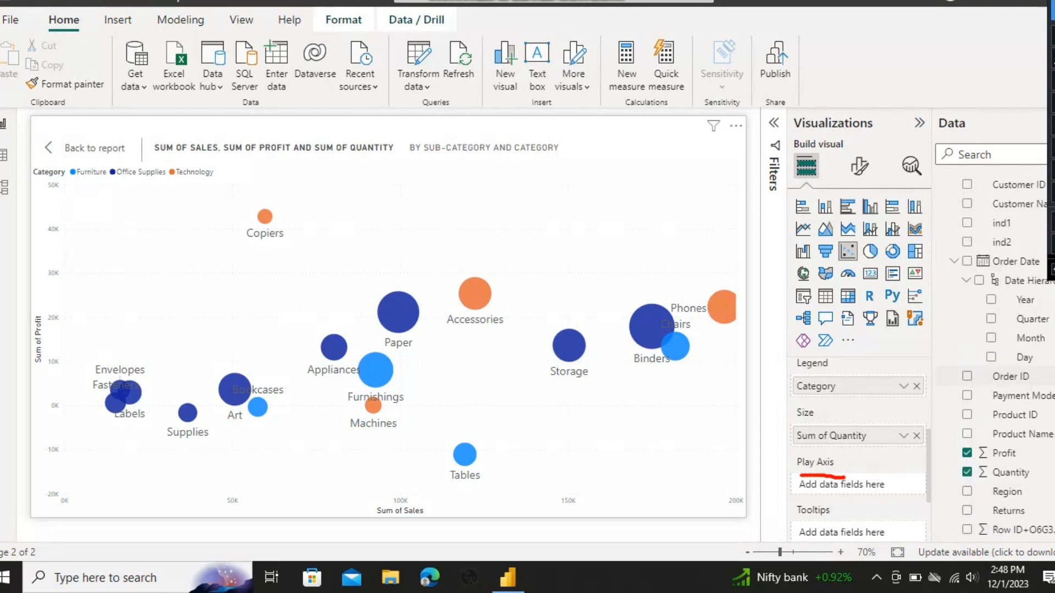
pyautogui.scroll(2, 1006, 451)
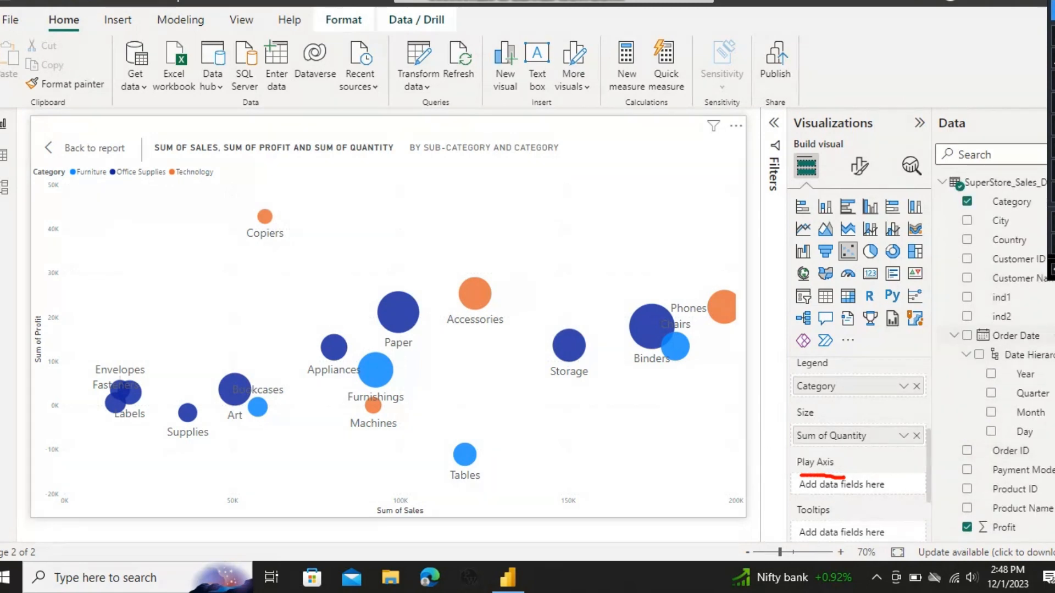
pyautogui.click(966, 336)
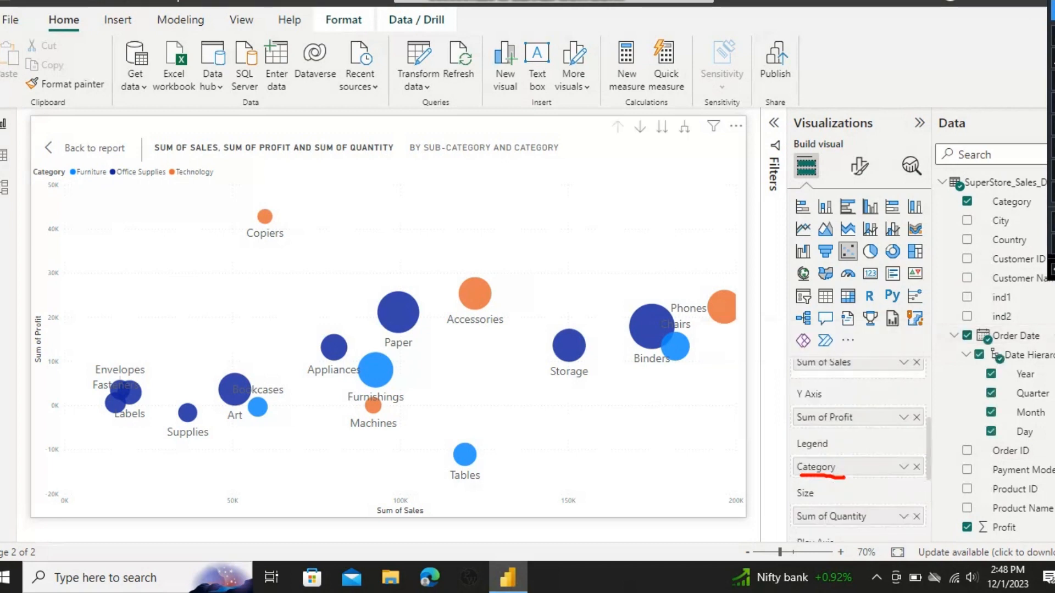
pyautogui.scroll(-3, 858, 451)
pyautogui.scroll(5, 858, 451)
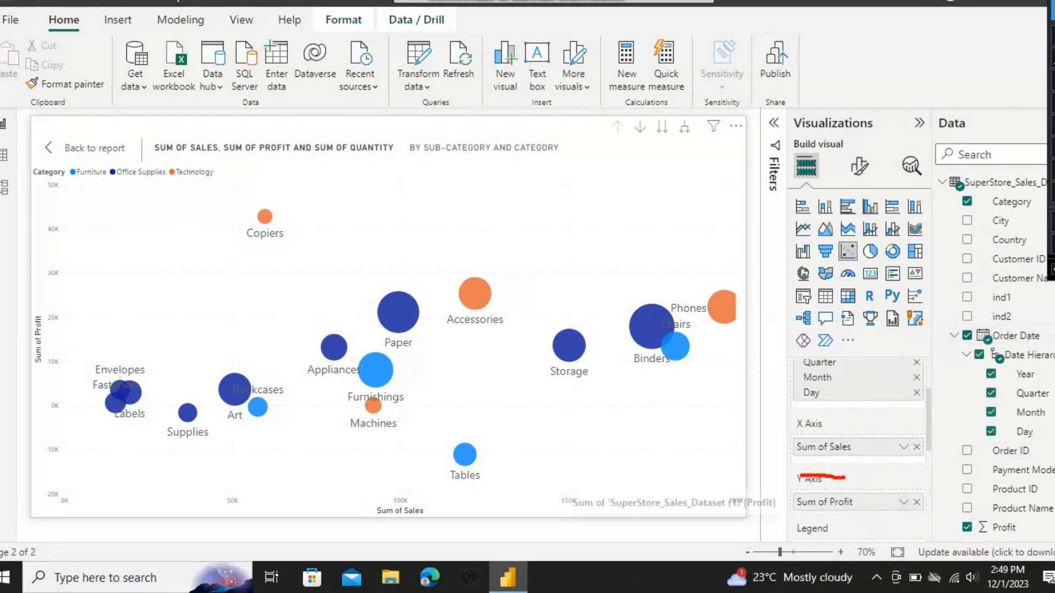
pyautogui.scroll(1, 858, 406)
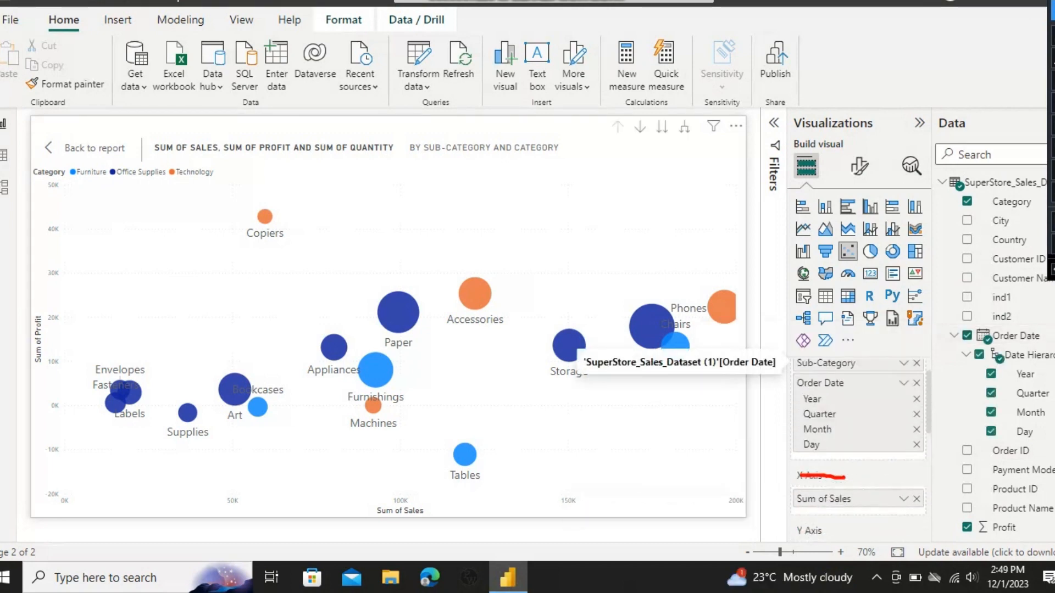
pyautogui.click(917, 383)
# Add Order Date to the scatter chart's Play Axis to animate the bubbles over time.
pyautogui.scroll(-4, 916, 396)
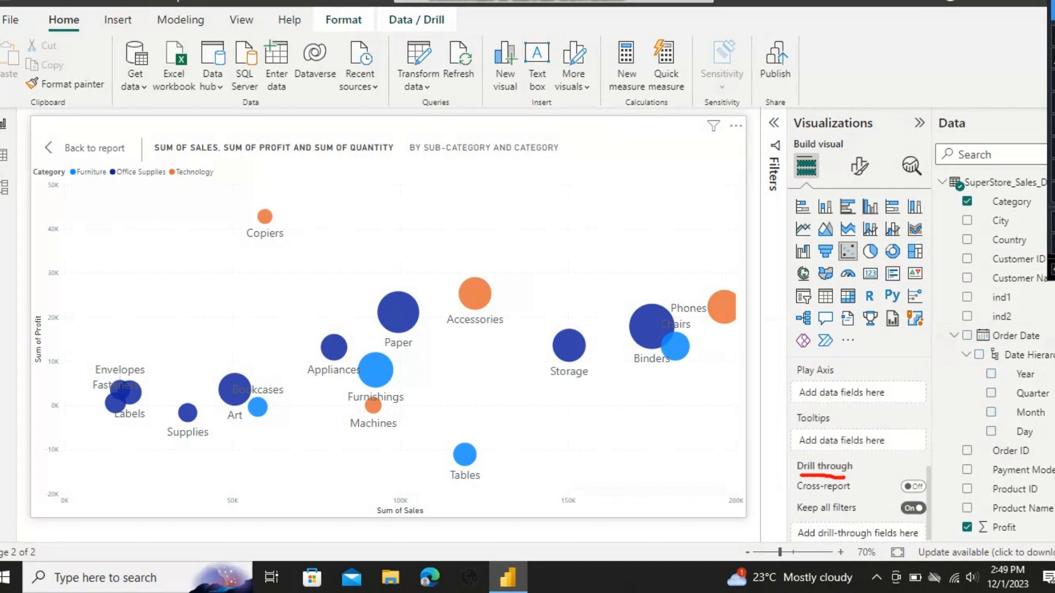
pyautogui.moveTo(1015, 336); pyautogui.dragTo(856, 392)
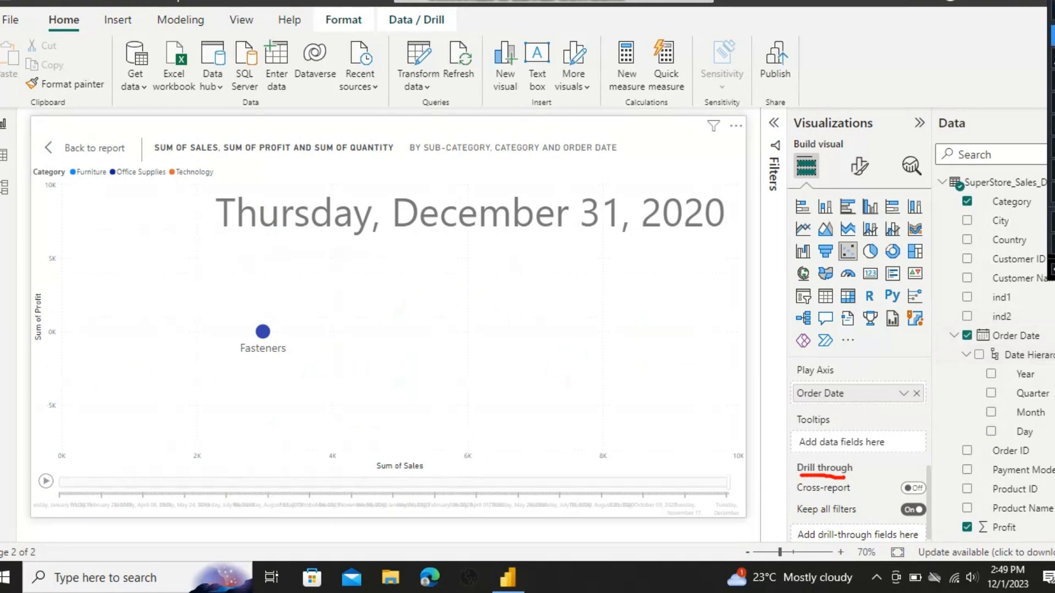
# Underline the scatter chart's play control with the red pen, and run the Order Date animation briefly before pausing it.
pyautogui.moveTo(38, 489); pyautogui.dragTo(87, 493)
pyautogui.click(46, 481)
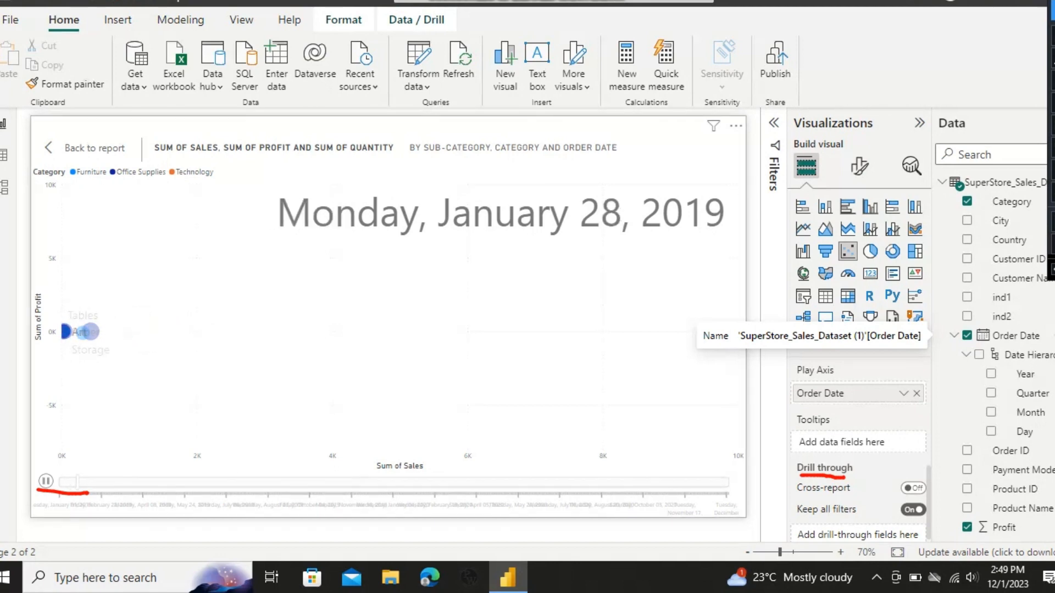
pyautogui.click(47, 481)
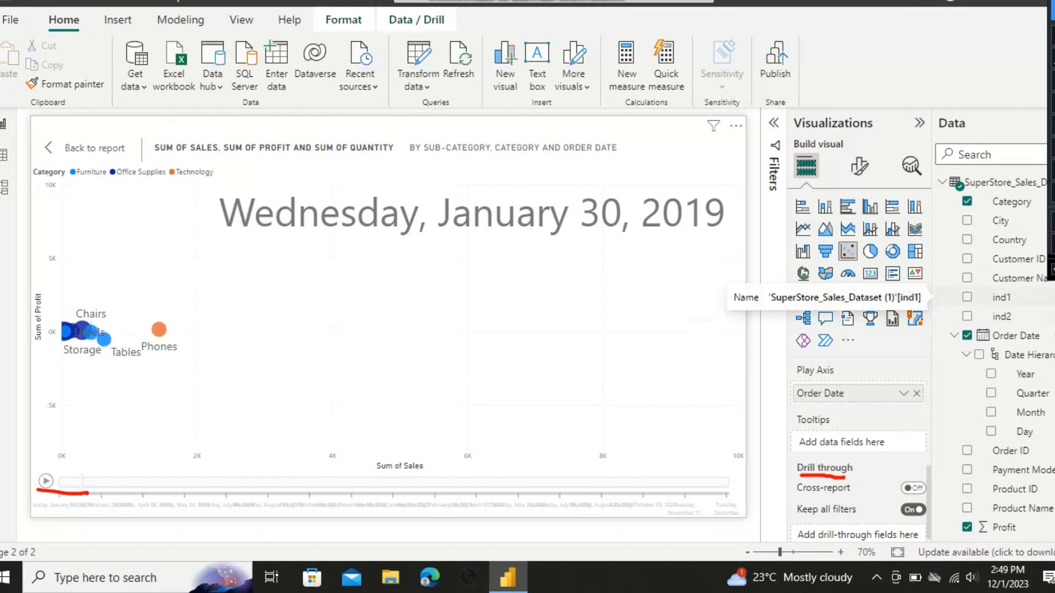
# Remove Category from the scatter chart's Legend field.
pyautogui.scroll(3, 857, 451)
pyautogui.scroll(-1, 856, 451)
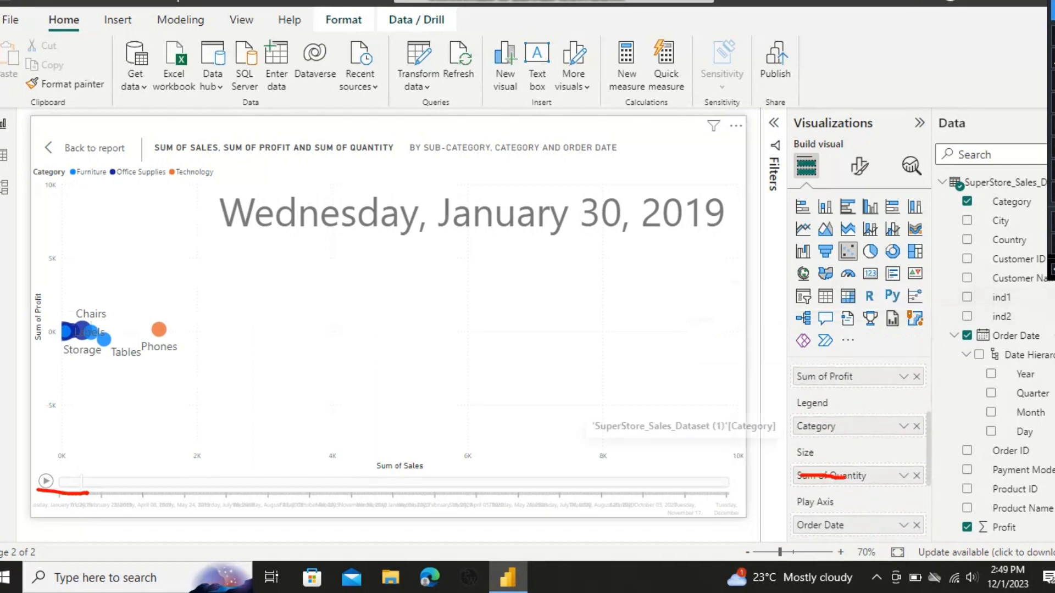
pyautogui.click(917, 427)
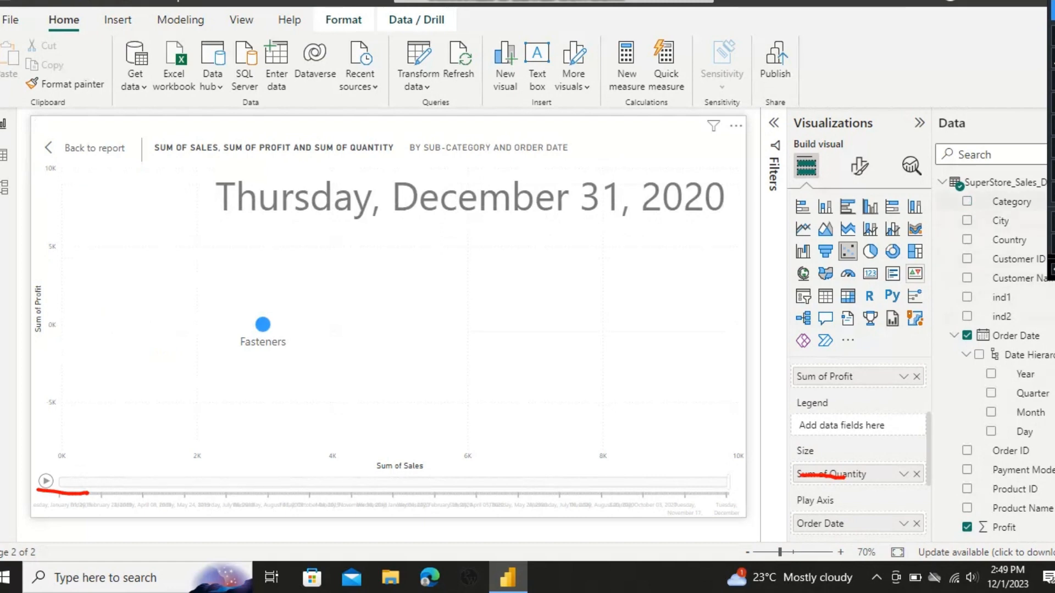
# Replace Order Date with Category on the scatter chart's Play Axis and play the animation by category.
pyautogui.scroll(-3, 857, 450)
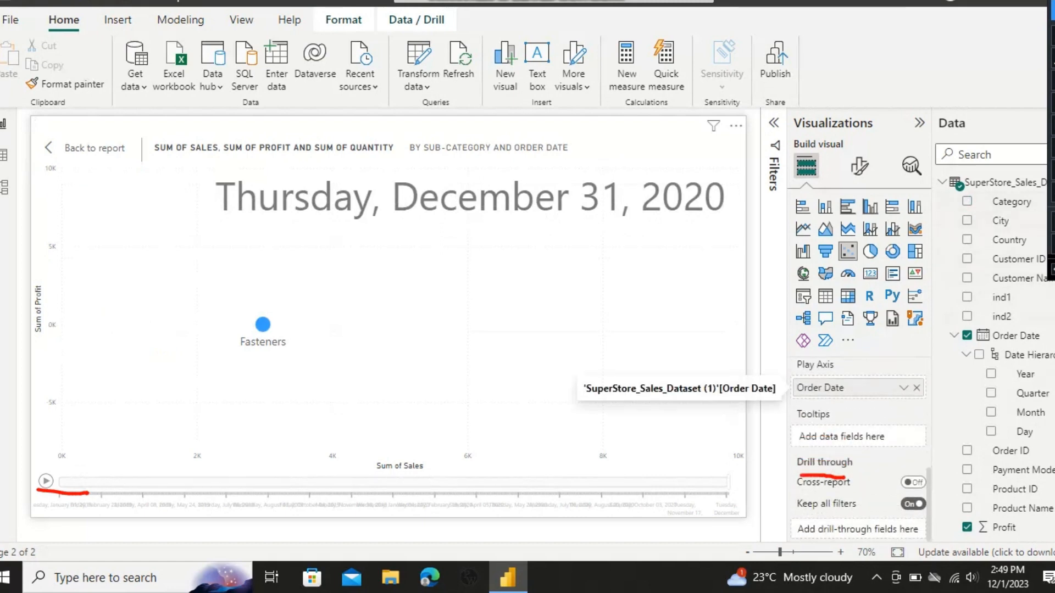
pyautogui.click(916, 388)
pyautogui.moveTo(1011, 201); pyautogui.dragTo(857, 388)
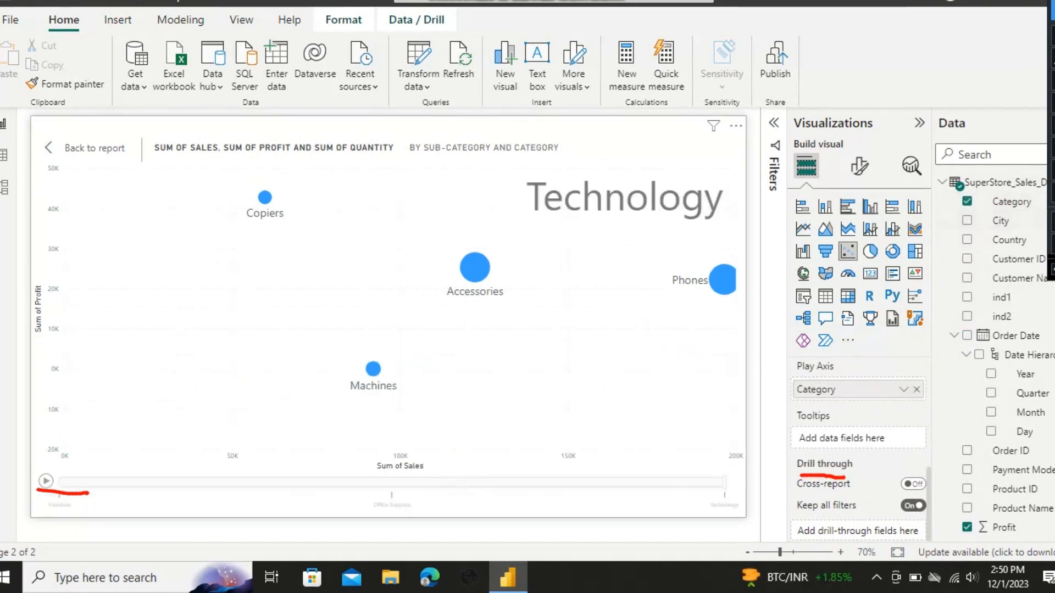
pyautogui.click(46, 482)
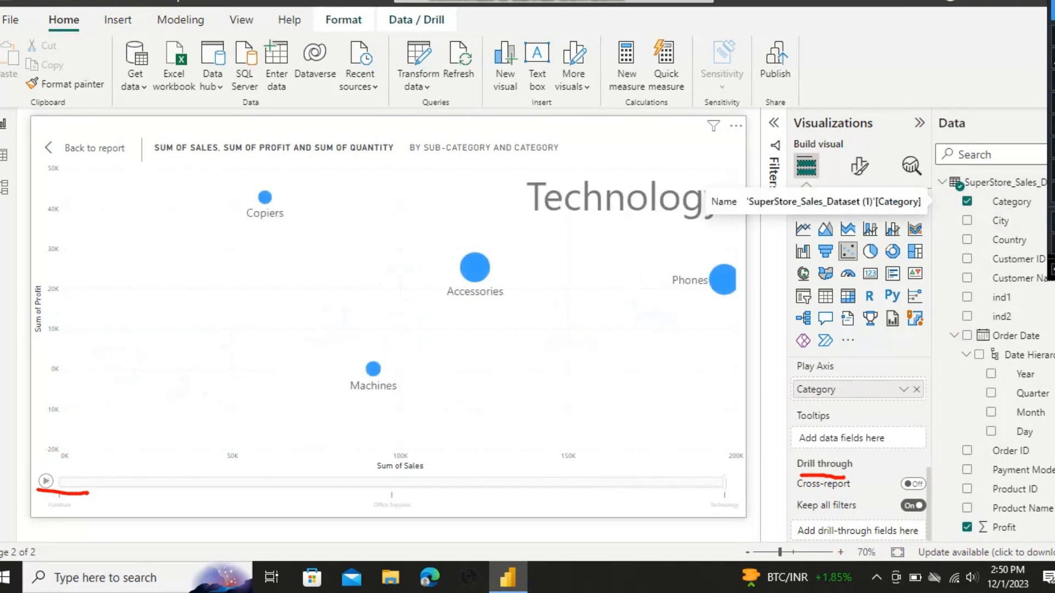
pyautogui.click(46, 481)
# Remove and re-add Category on the scatter chart's Play Axis, and replay the category animation.
pyautogui.click(967, 202)
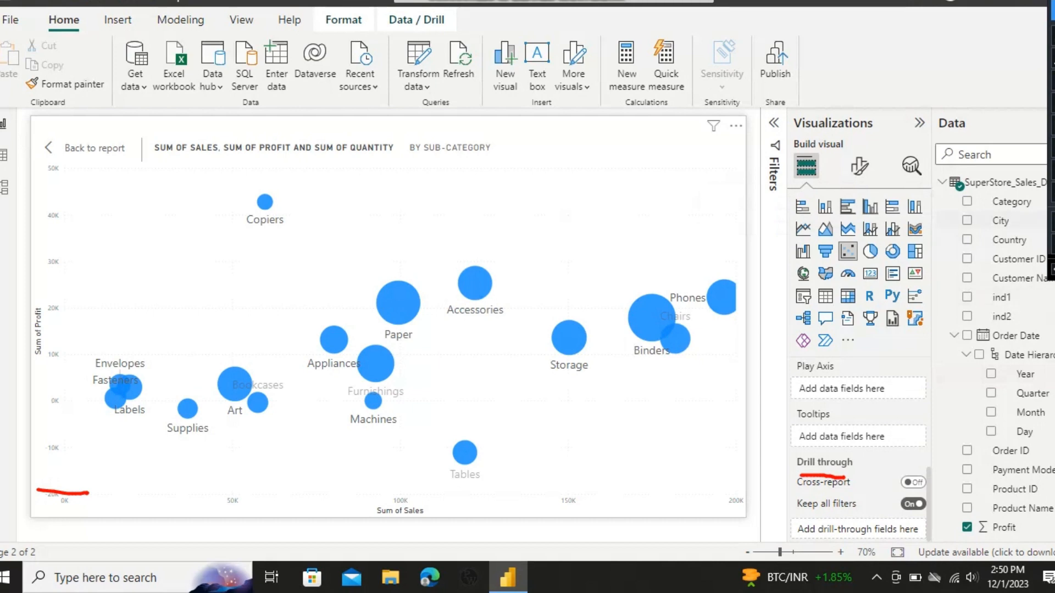
pyautogui.moveTo(1010, 201); pyautogui.dragTo(856, 388)
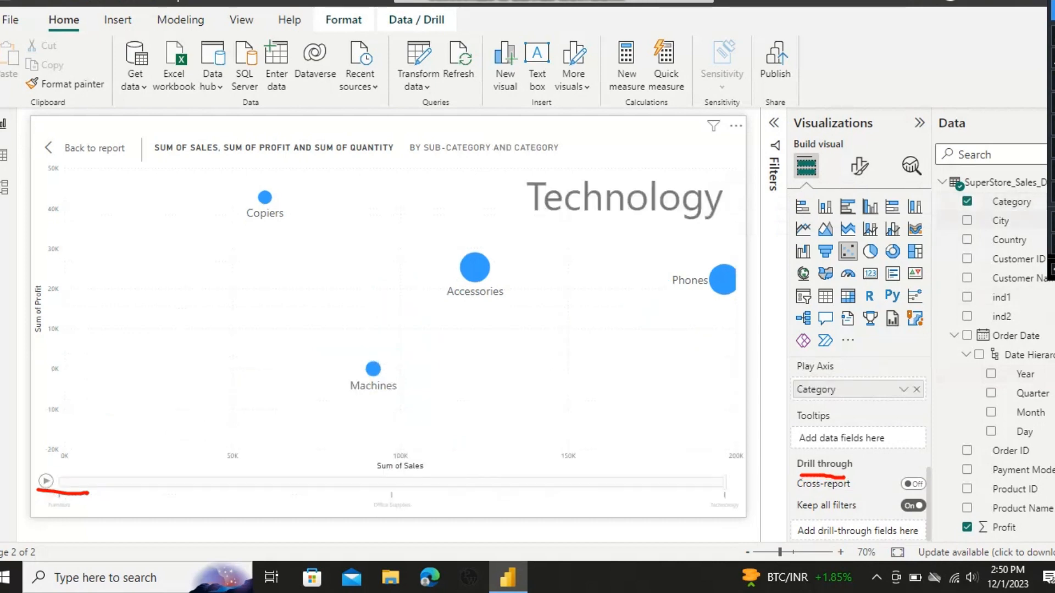
pyautogui.click(46, 482)
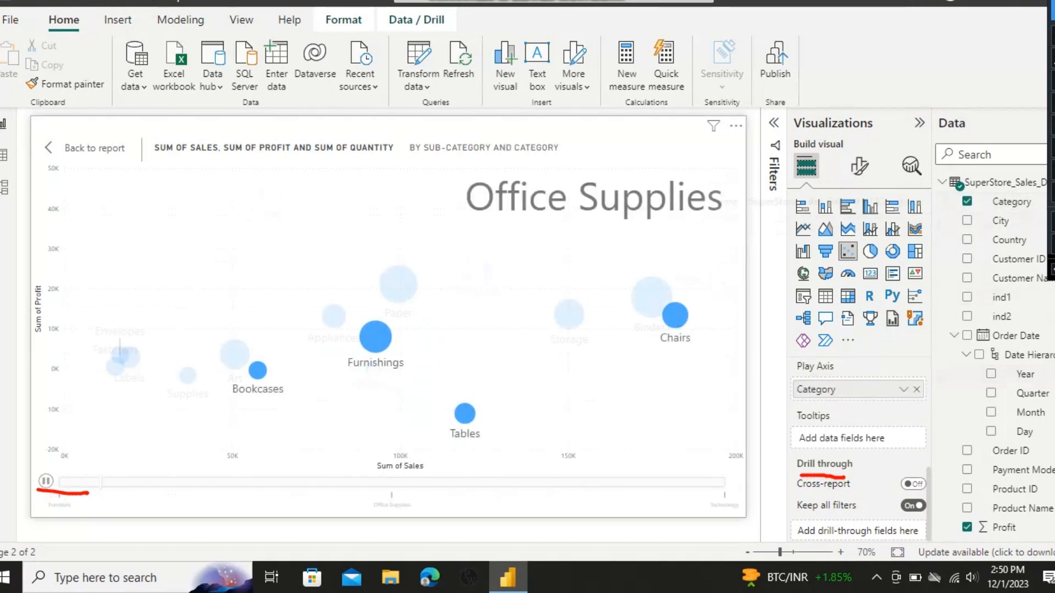